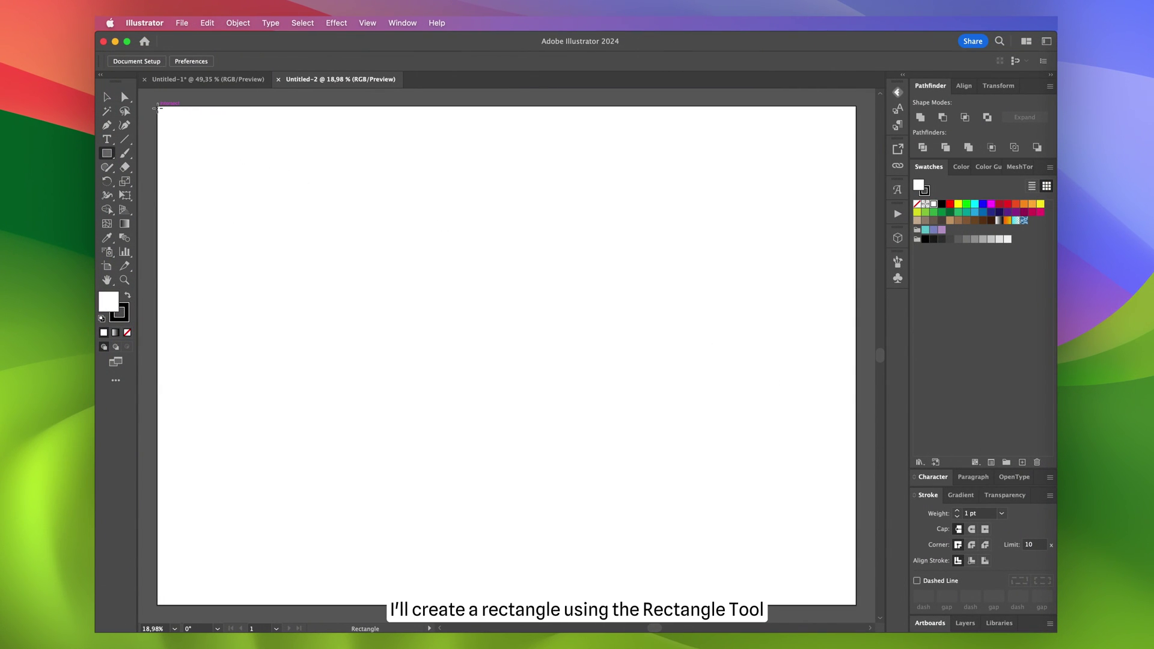
Draw a rectangle spanning the whole artboard and fill it light grey f2f2f2
{"action": "left_click_drag", "start_coordinate": [157, 107], "coordinate": [856, 604]}
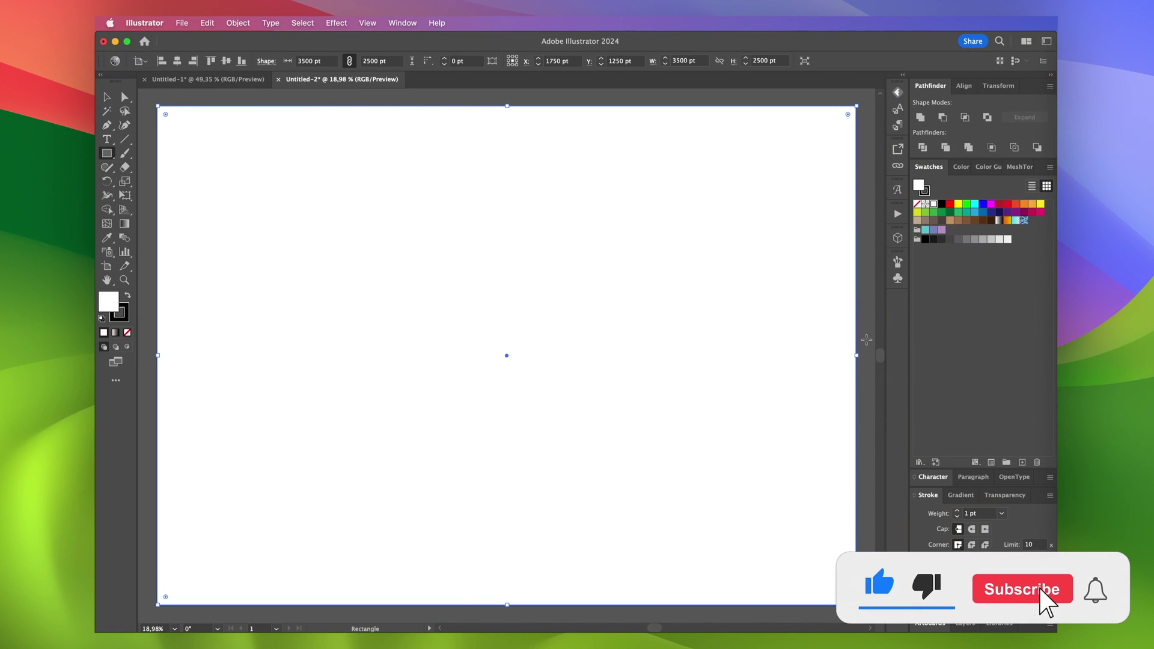
{"action": "double_click", "coordinate": [918, 186]}
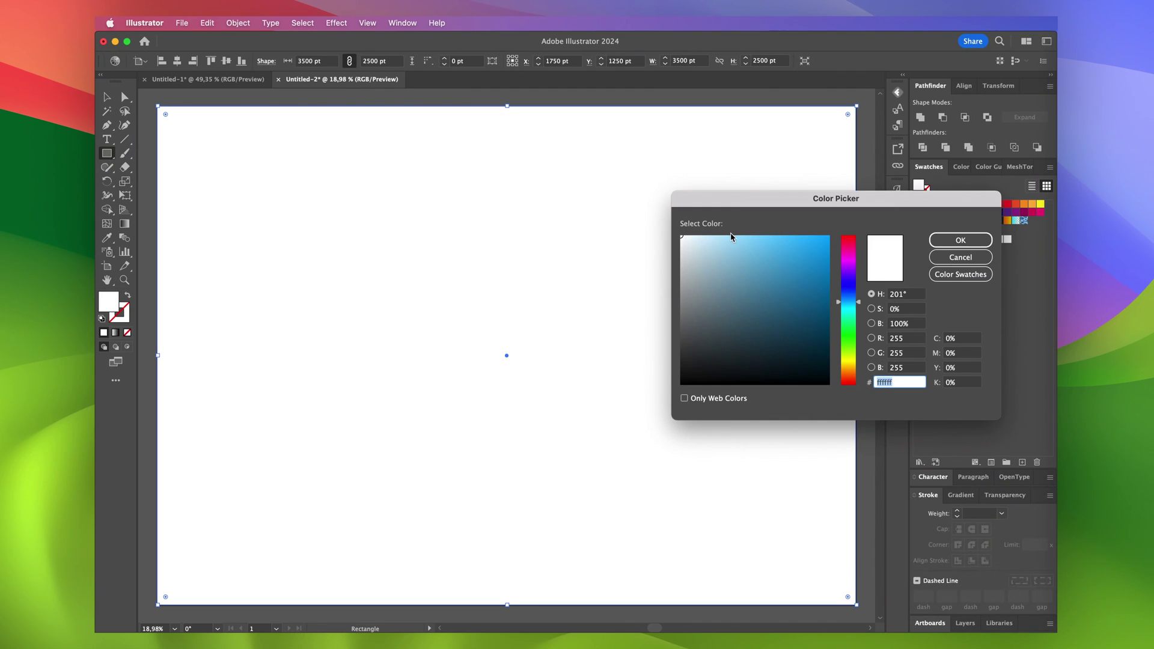
{"action": "type", "text": "f2f2f2"}
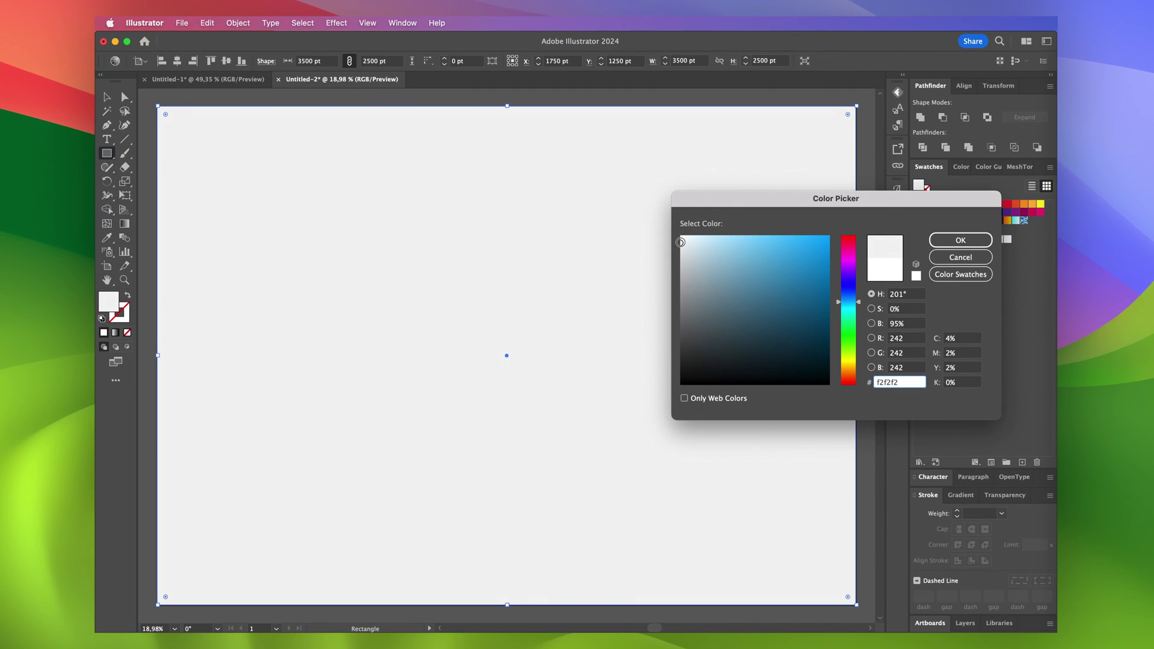
{"action": "left_click", "coordinate": [940, 241]}
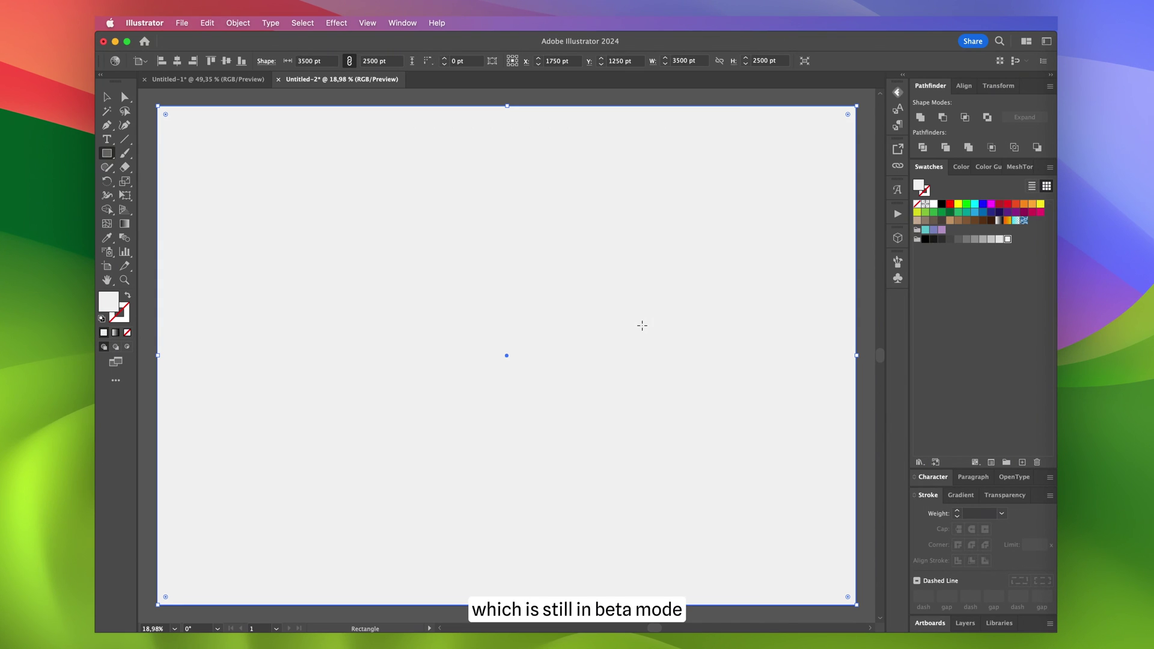
{"action": "key", "text": "a"}
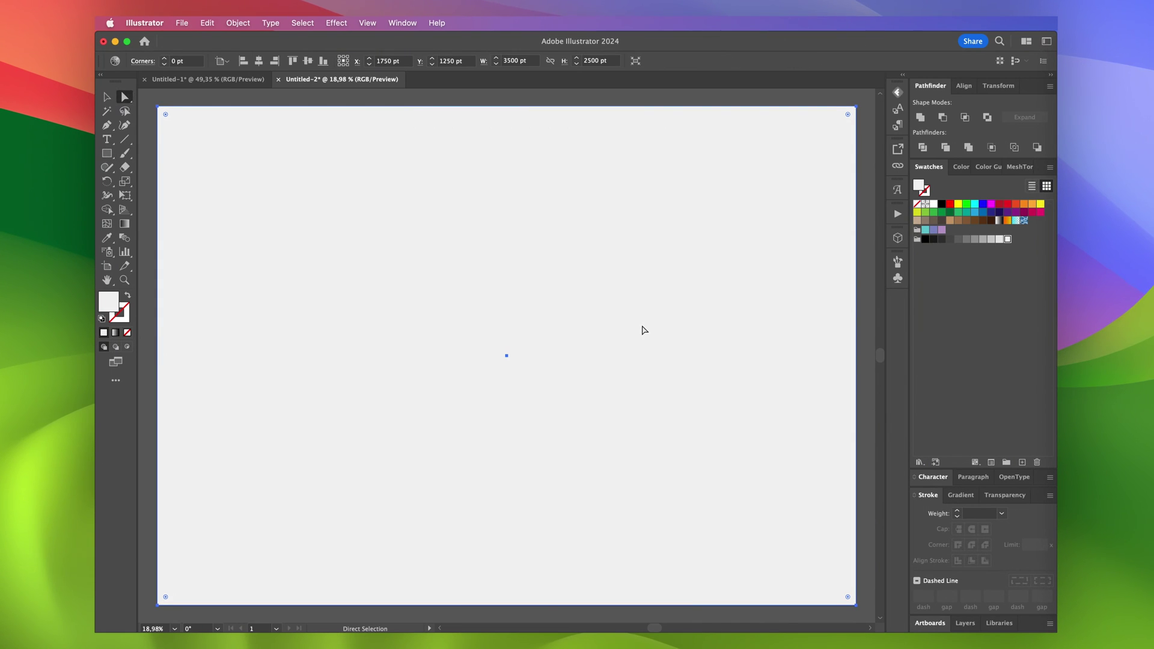
Open Window > Text to Vector Graphic (Beta), dock it in the right-hand dock and expand it
{"action": "left_click", "coordinate": [401, 23]}
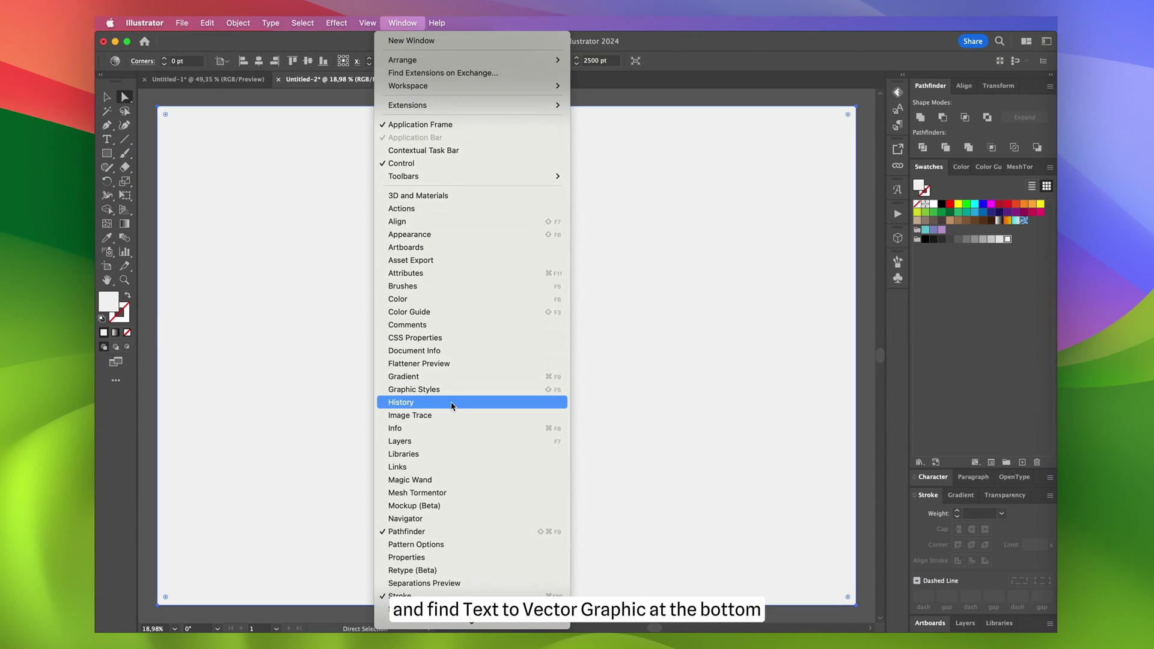
{"action": "scroll", "coordinate": [451, 408], "scroll_direction": "down", "scroll_amount": 7}
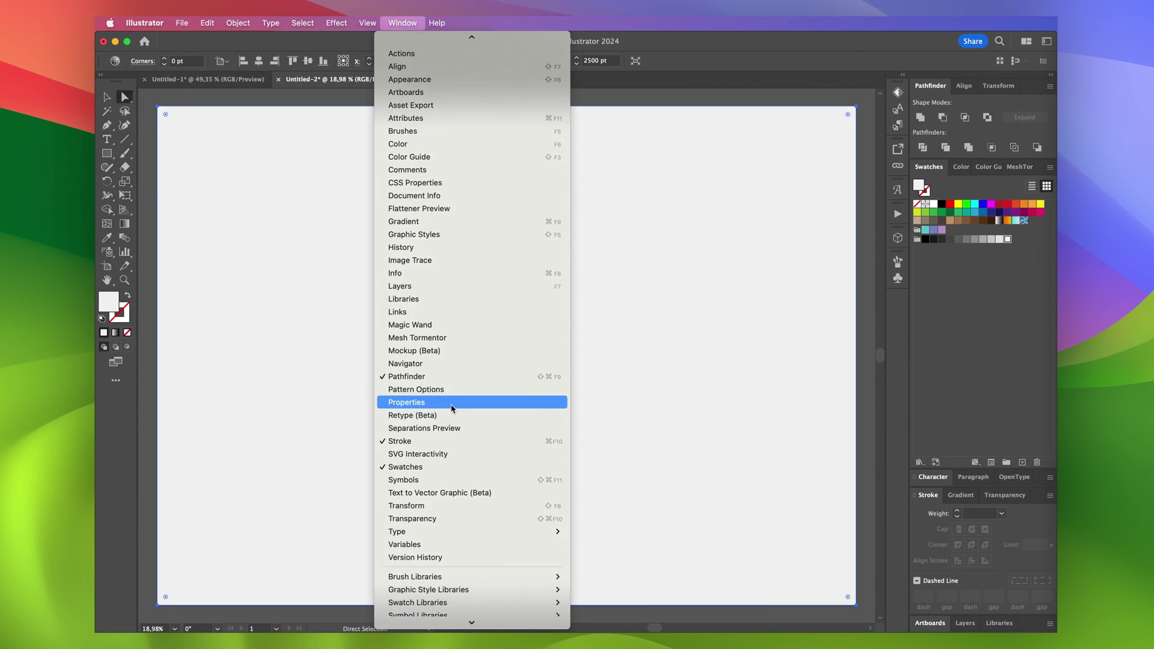
{"action": "scroll", "coordinate": [451, 408], "scroll_direction": "down", "scroll_amount": 1}
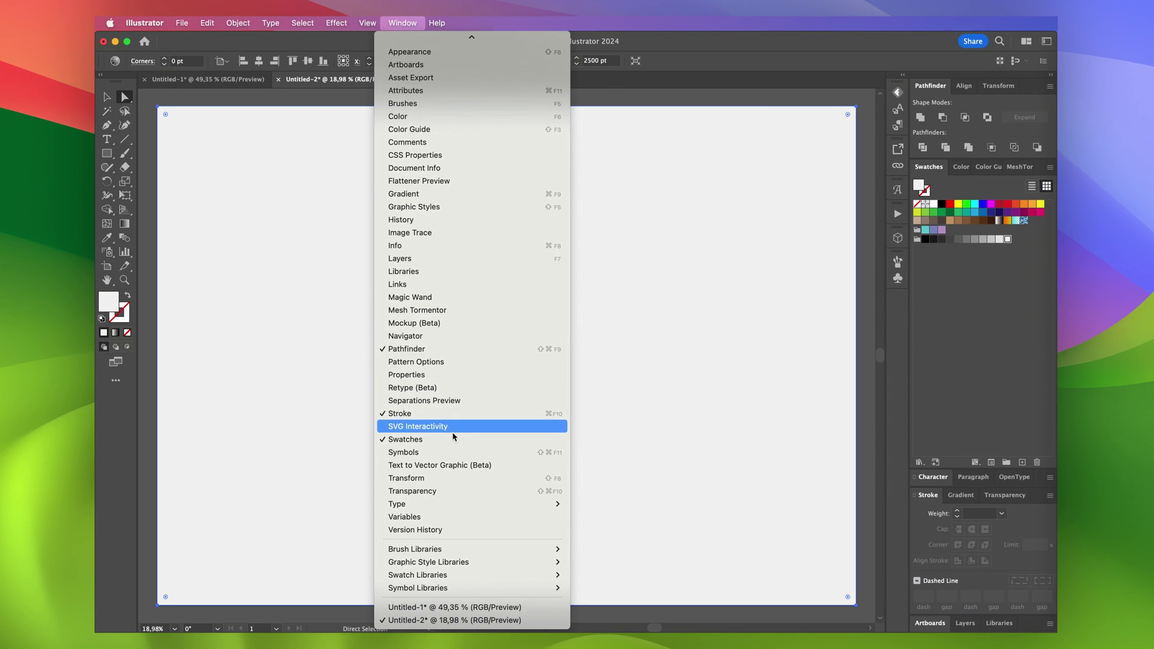
{"action": "left_click", "coordinate": [451, 466]}
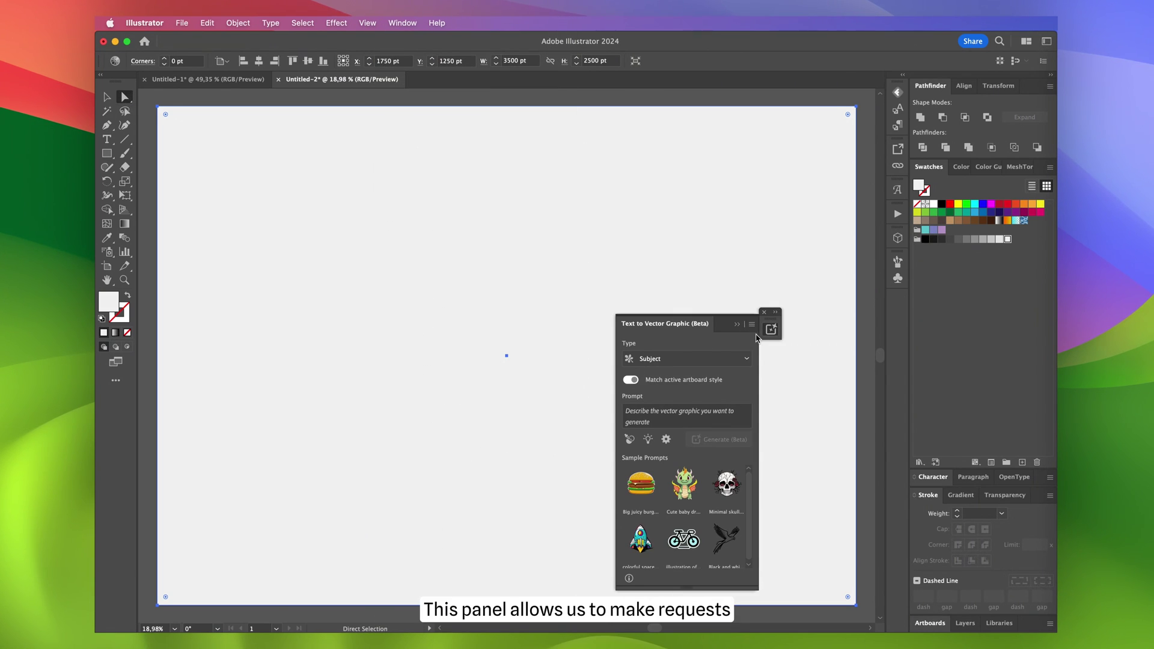
{"action": "left_click_drag", "start_coordinate": [778, 332], "coordinate": [895, 315]}
{"action": "left_click", "coordinate": [898, 303]}
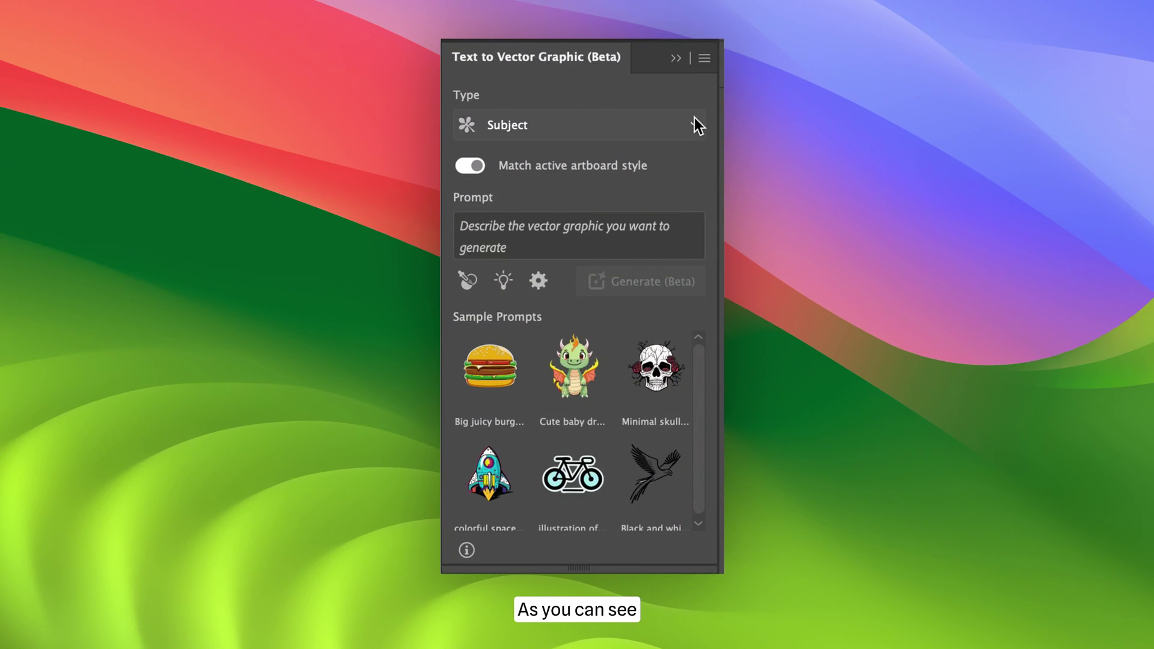
Keep the Subject type, enter the colorful thin-line lion head prompt, and generate it
{"action": "left_click", "coordinate": [873, 331]}
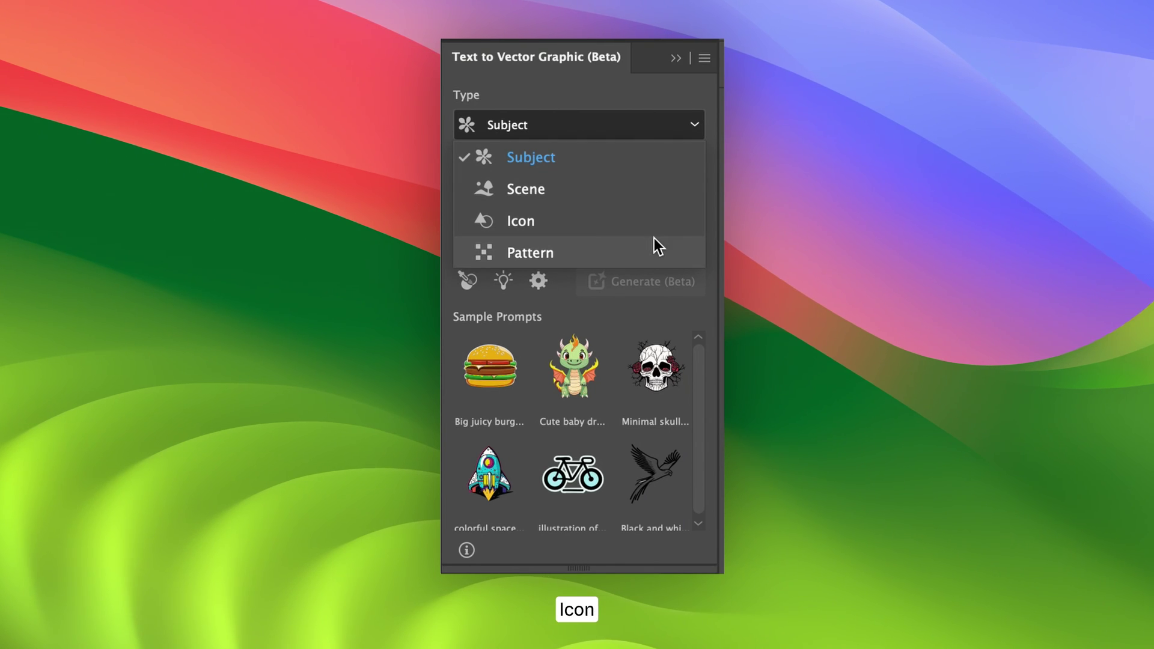
{"action": "left_click", "coordinate": [633, 157]}
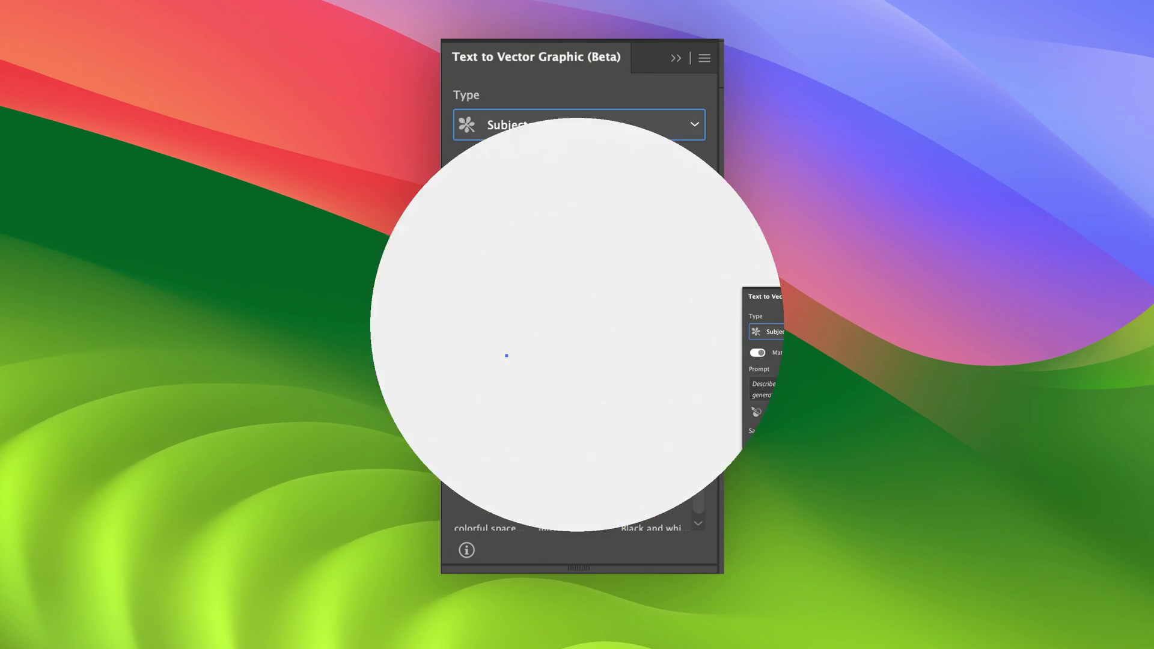
{"action": "left_click", "coordinate": [557, 230]}
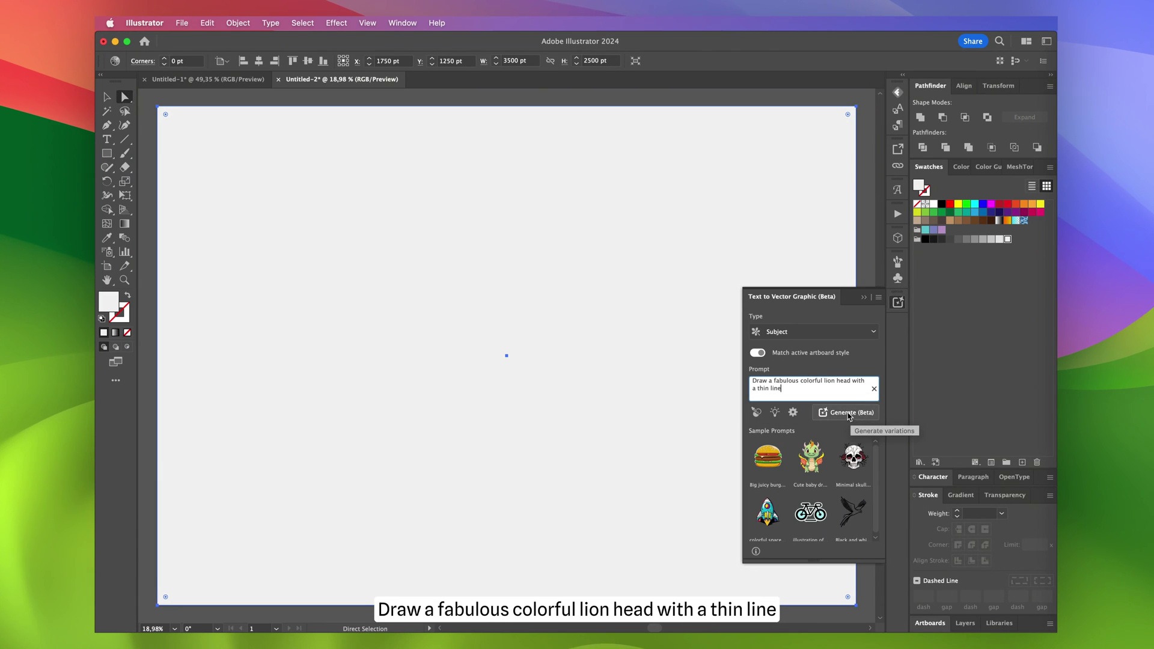
{"action": "left_click", "coordinate": [848, 414]}
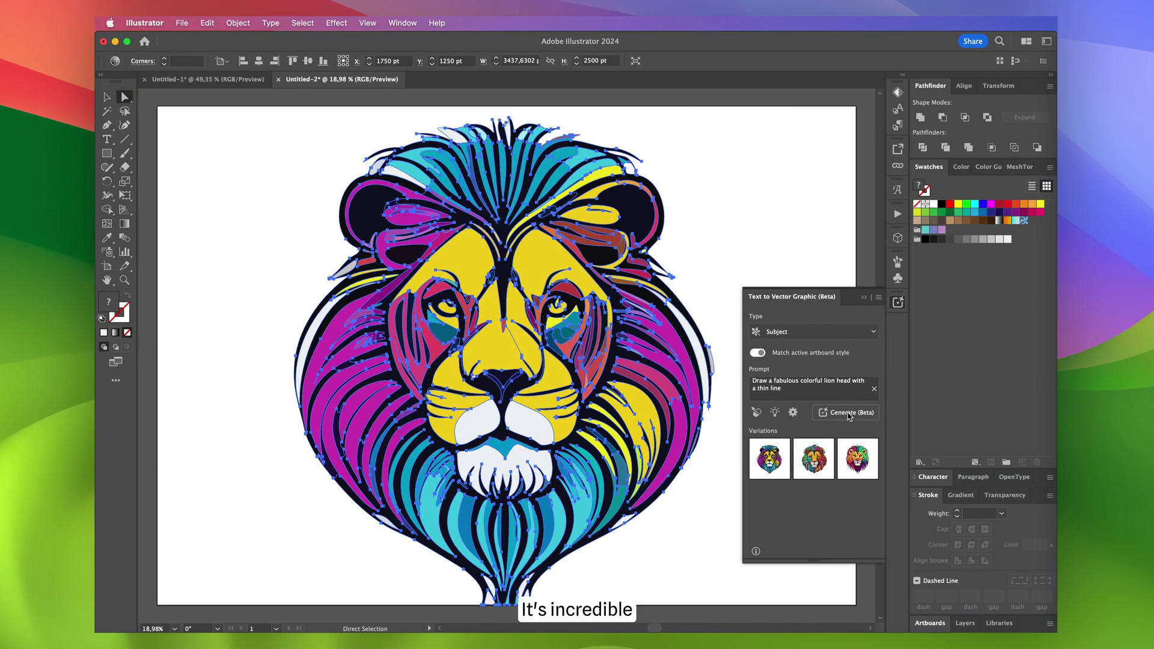
Preview the second and third lion variations on the artboard, then undo the placed artwork
{"action": "left_click", "coordinate": [868, 247]}
{"action": "left_click", "coordinate": [814, 459]}
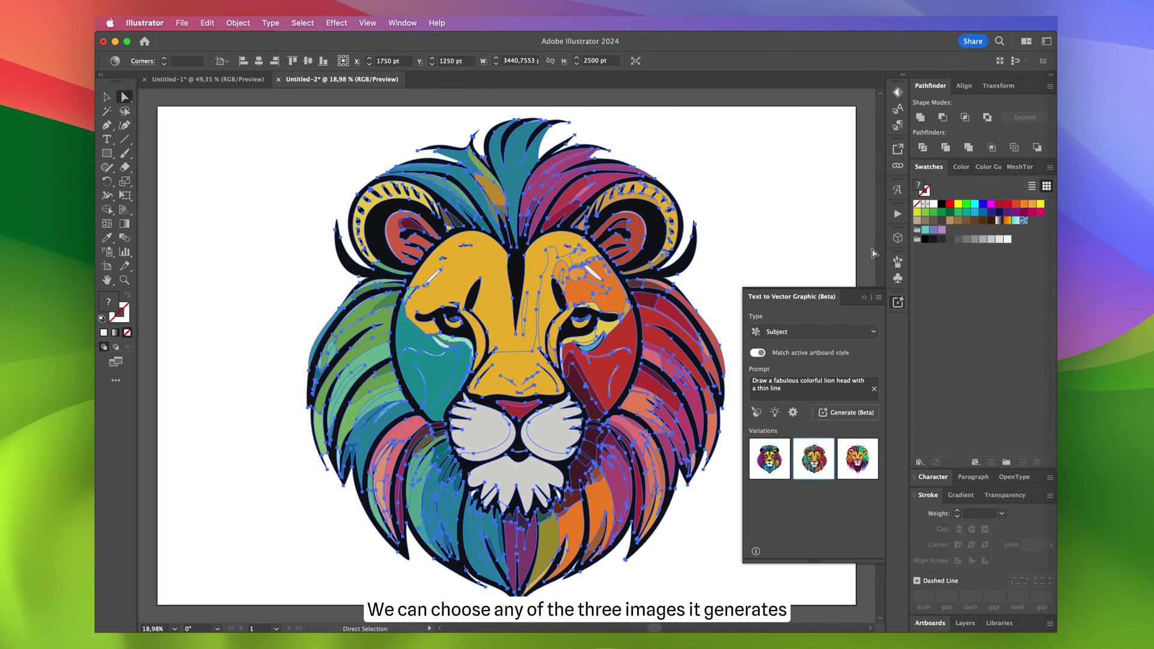
{"action": "left_click", "coordinate": [871, 250]}
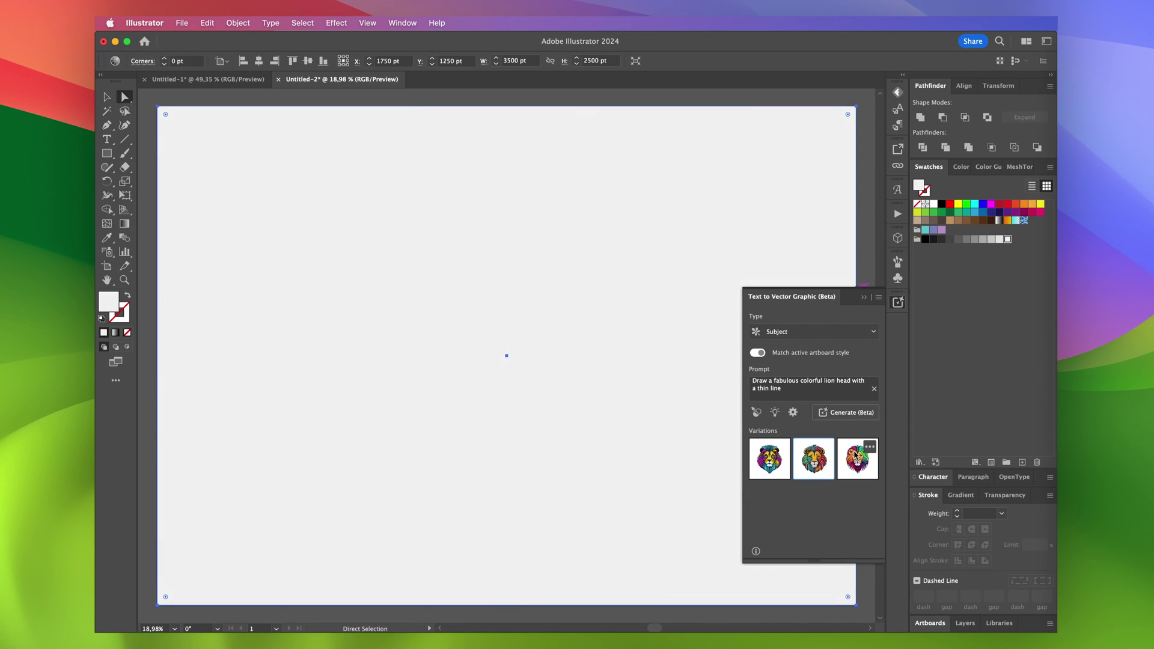
{"action": "left_click", "coordinate": [856, 459]}
{"action": "left_click", "coordinate": [872, 271]}
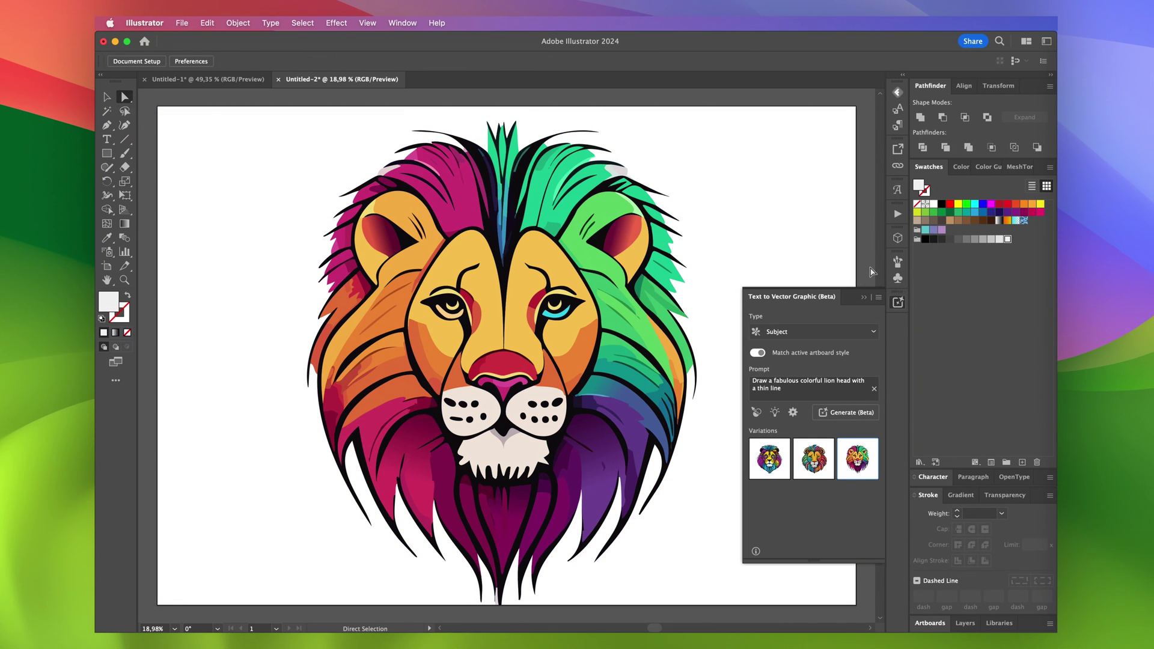
{"action": "key", "text": "super+z"}
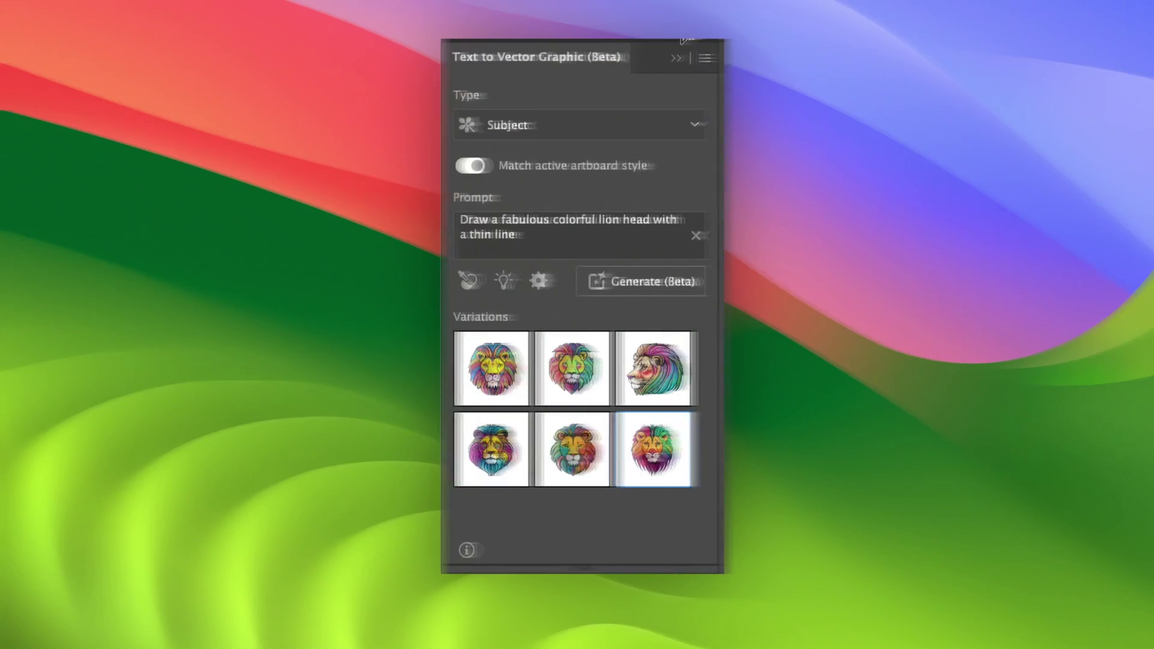
{"action": "left_click", "coordinate": [690, 123]}
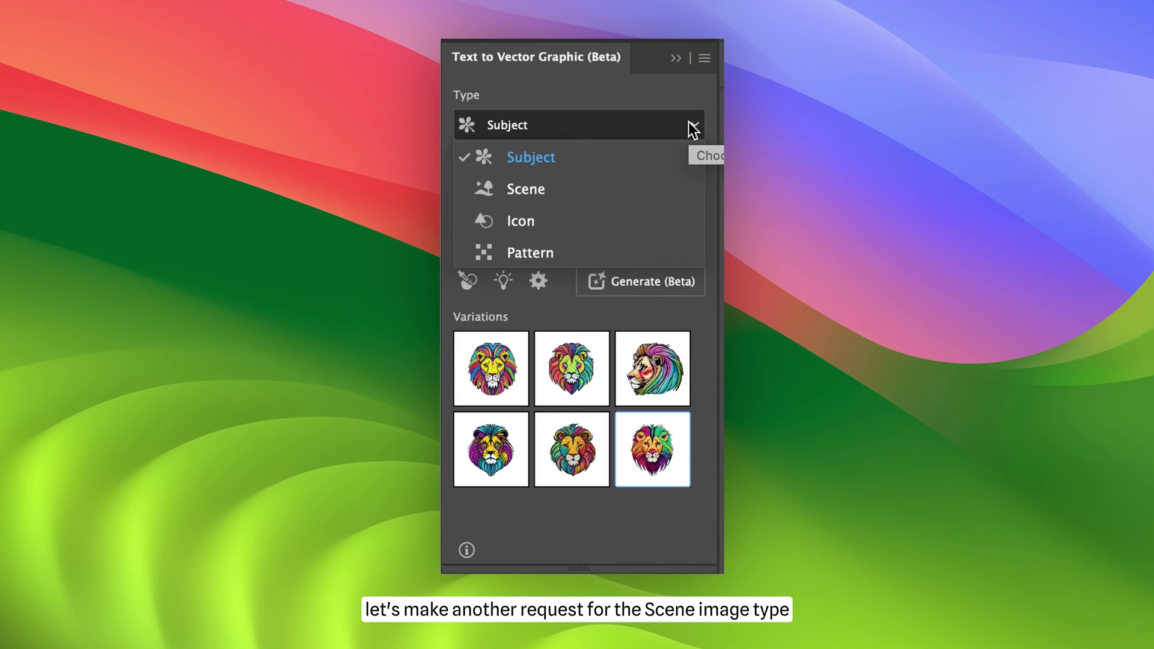
Switch to Scene and generate 'Martian landscape, many little Martians near a flying saucer.'
{"action": "left_click", "coordinate": [659, 183]}
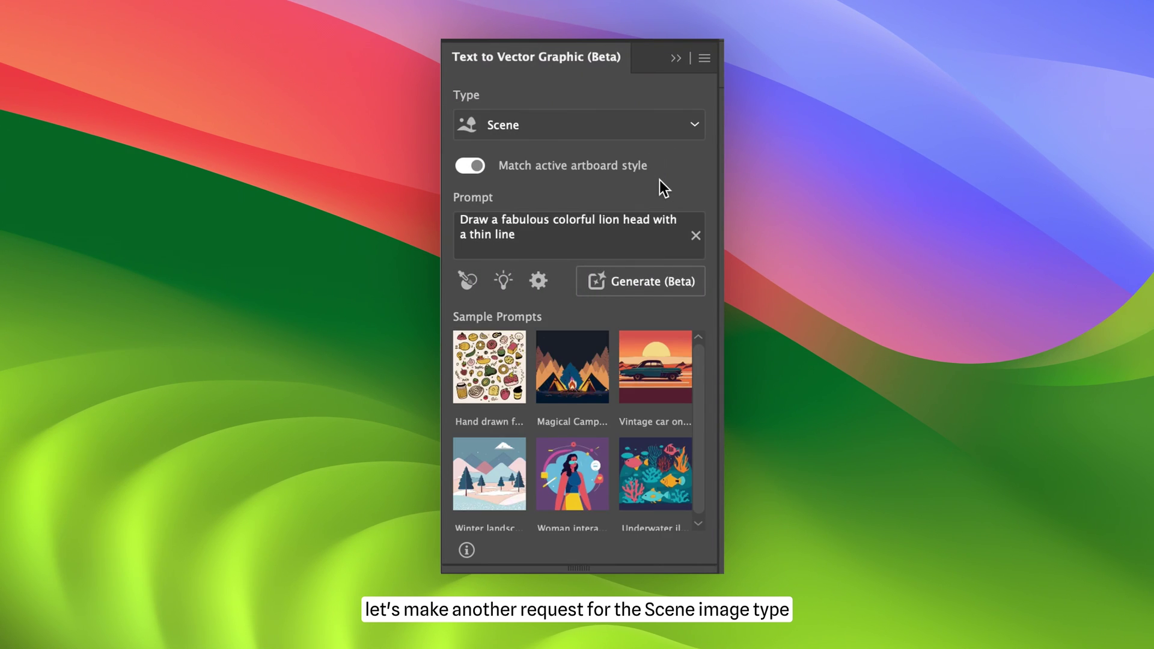
{"action": "left_click", "coordinate": [694, 234]}
{"action": "left_click", "coordinate": [629, 223]}
{"action": "type", "text": "Martian landscape, many little Martians near a flying saucer."}
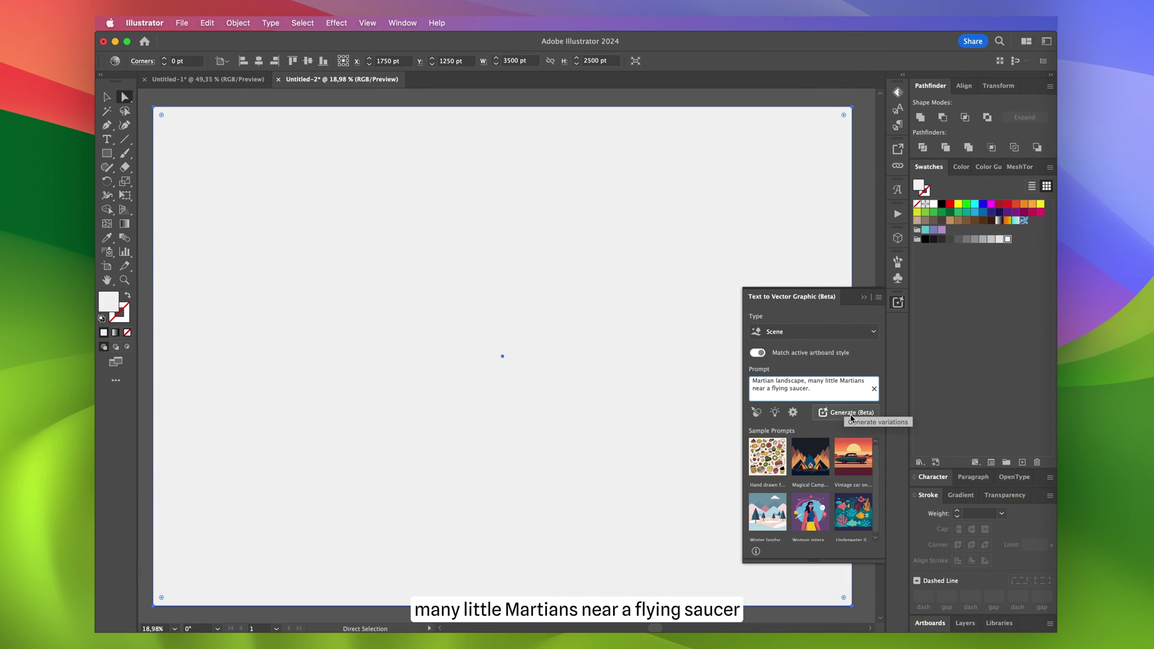
{"action": "left_click", "coordinate": [850, 413]}
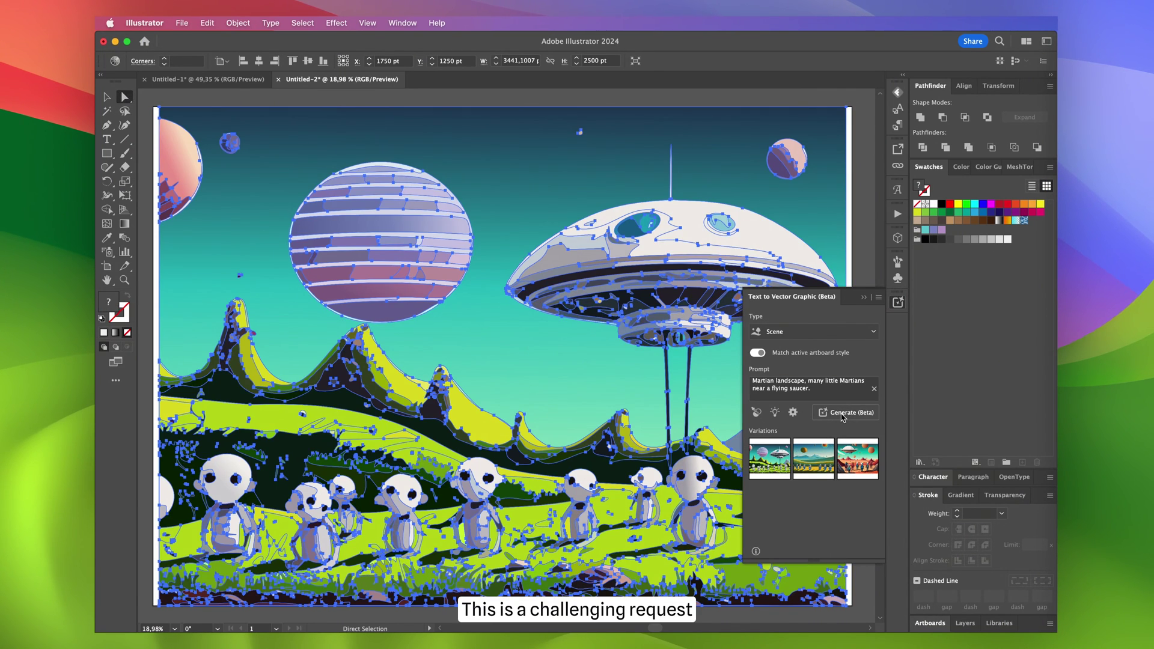
{"action": "left_click", "coordinate": [867, 265]}
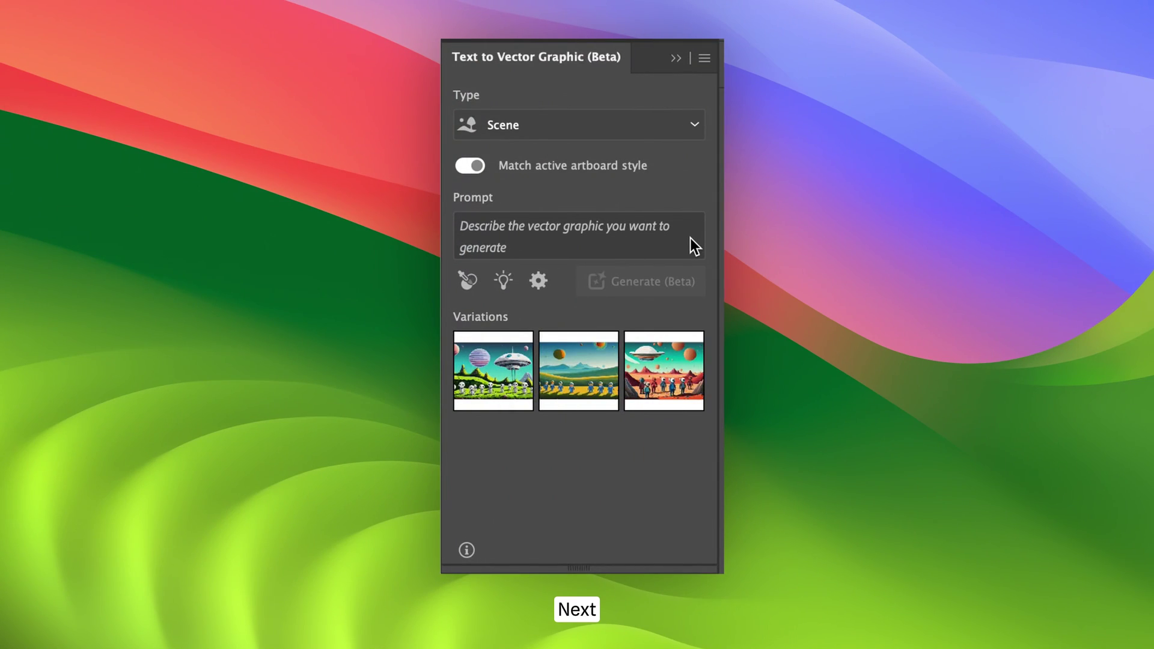
Set the type to Icon and generate variations from the prompt 'Laptop icon'
{"action": "left_click", "coordinate": [695, 124]}
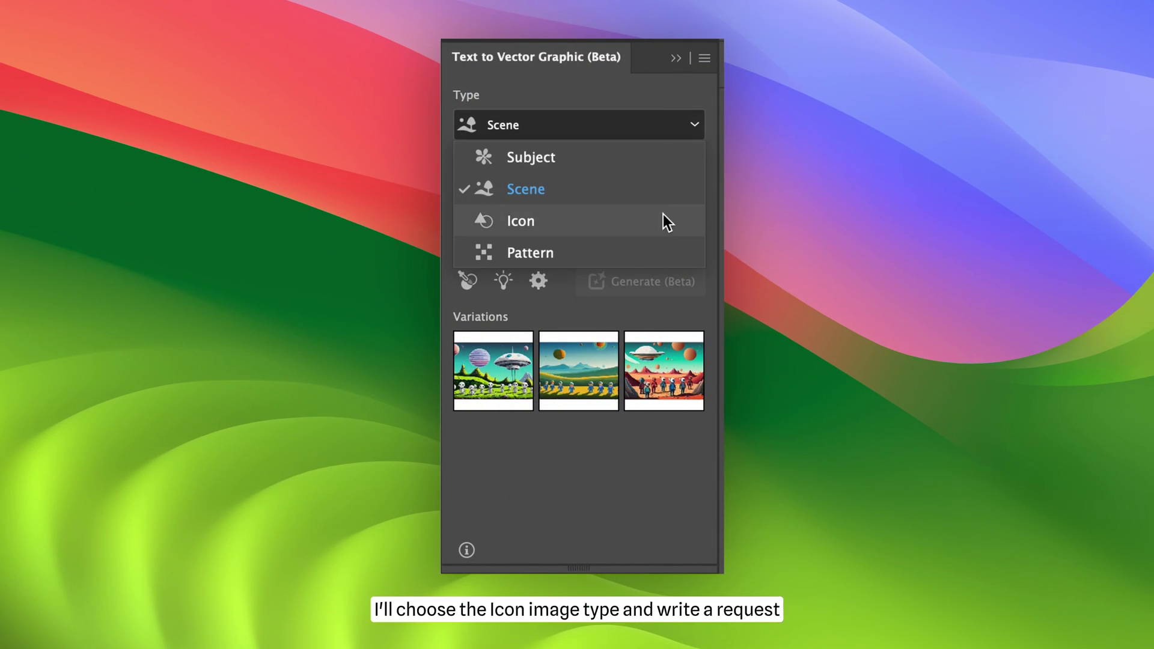
{"action": "left_click", "coordinate": [662, 220]}
{"action": "left_click", "coordinate": [583, 232]}
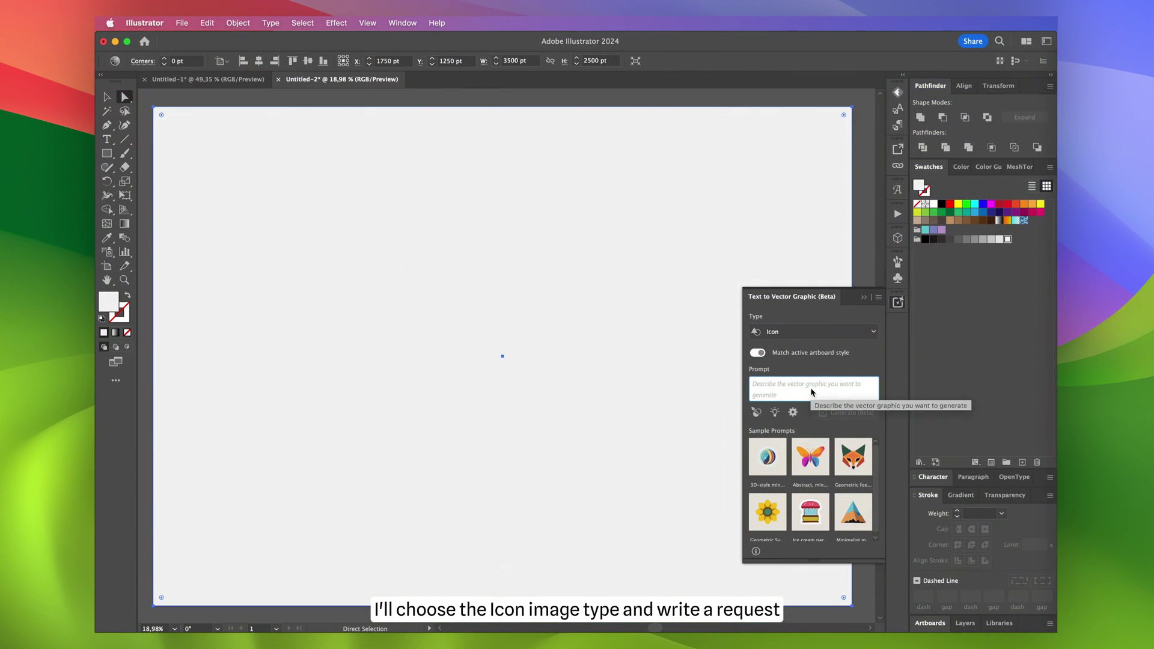
{"action": "type", "text": "Laptop icon"}
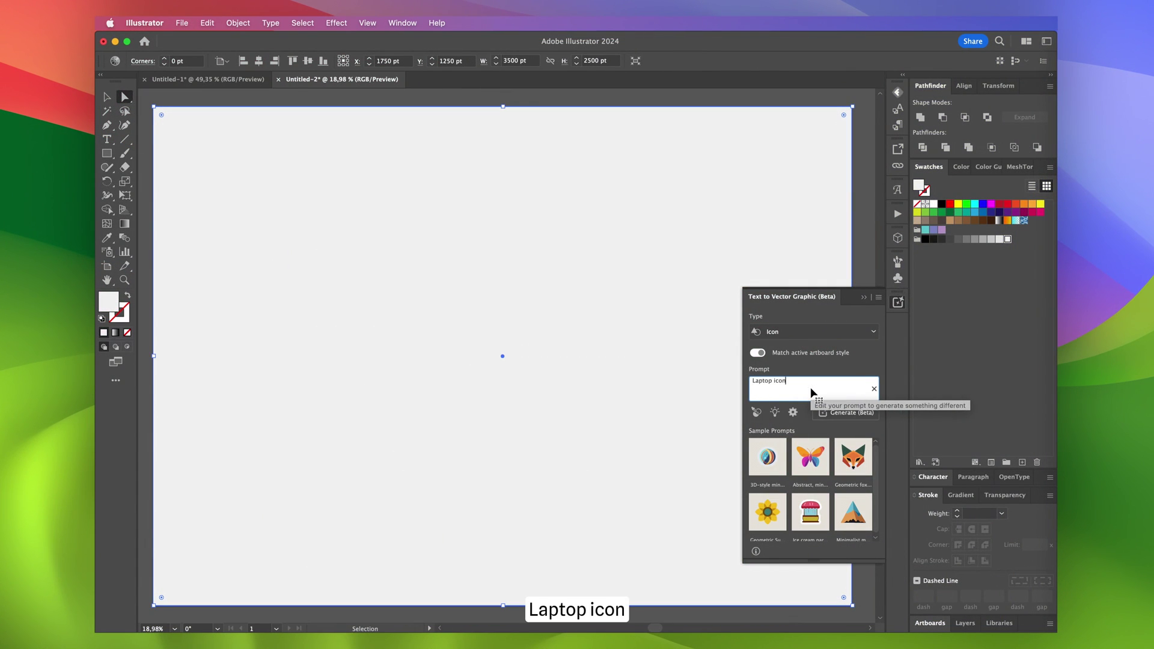
{"action": "left_click", "coordinate": [868, 414]}
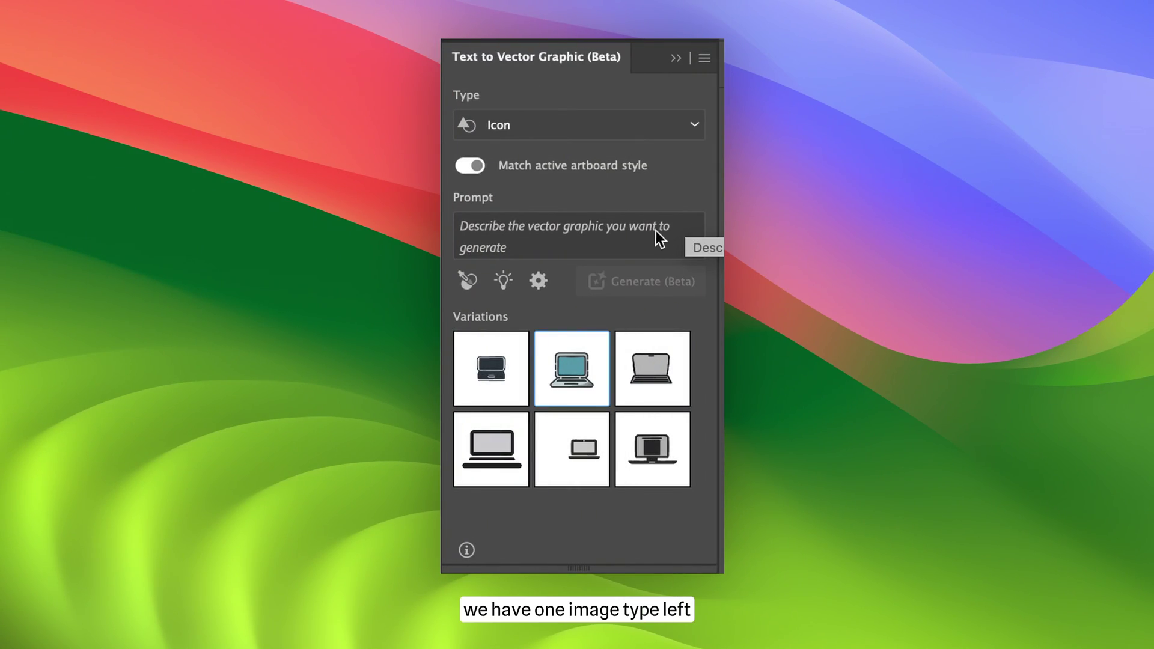
Set the type to Pattern, generate from 'Draw a pattern for Thanksgiving', and apply the first variation
{"action": "left_click", "coordinate": [694, 124]}
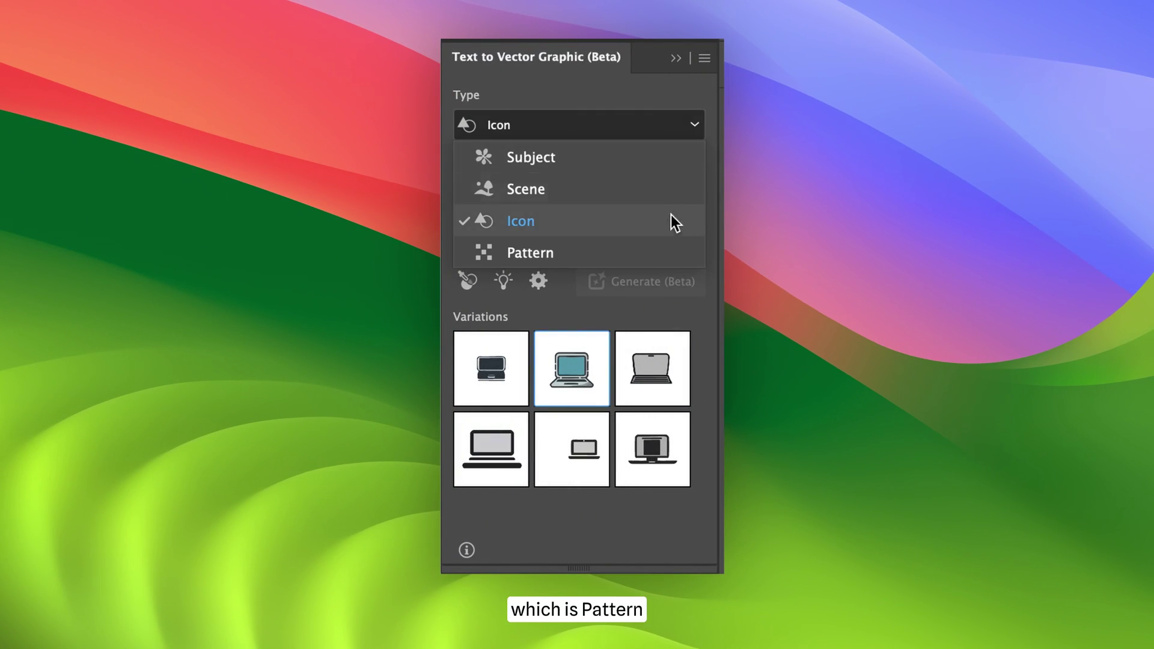
{"action": "left_click", "coordinate": [661, 250]}
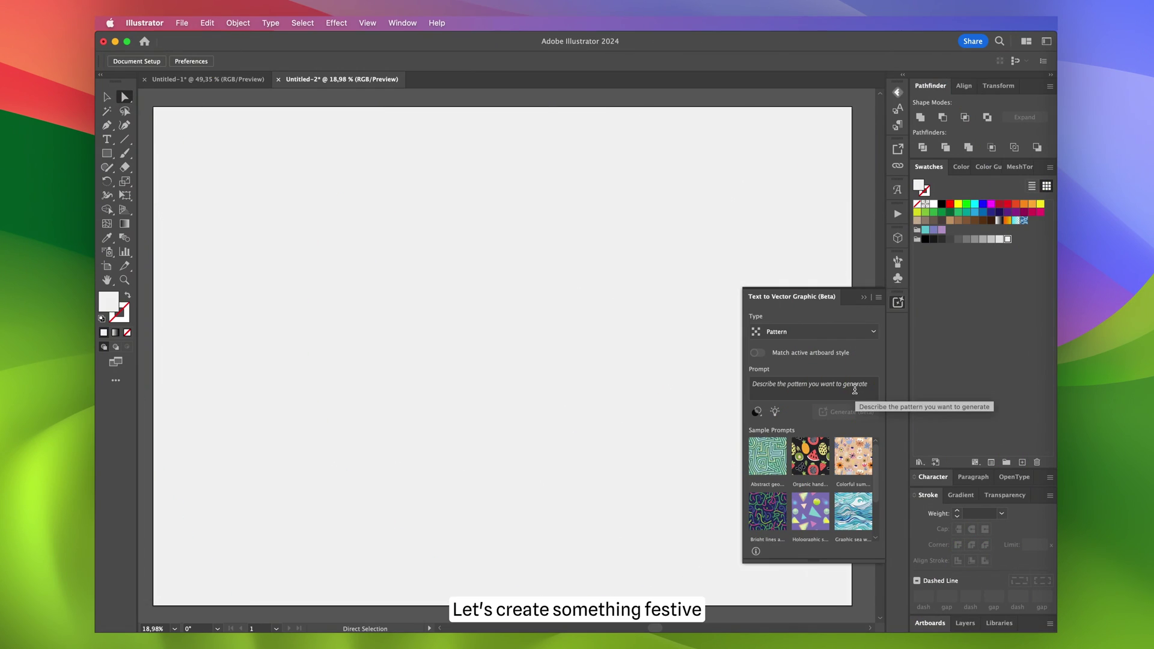
{"action": "left_click", "coordinate": [854, 390]}
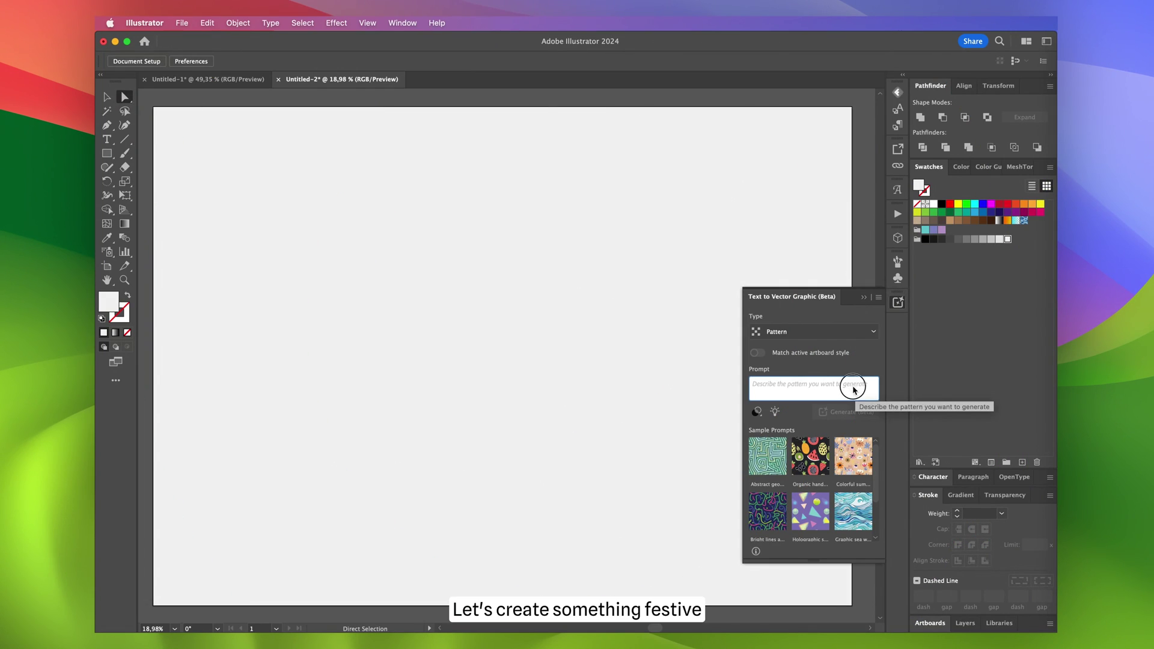
{"action": "type", "text": "Draw a pattern for Thanksgiving"}
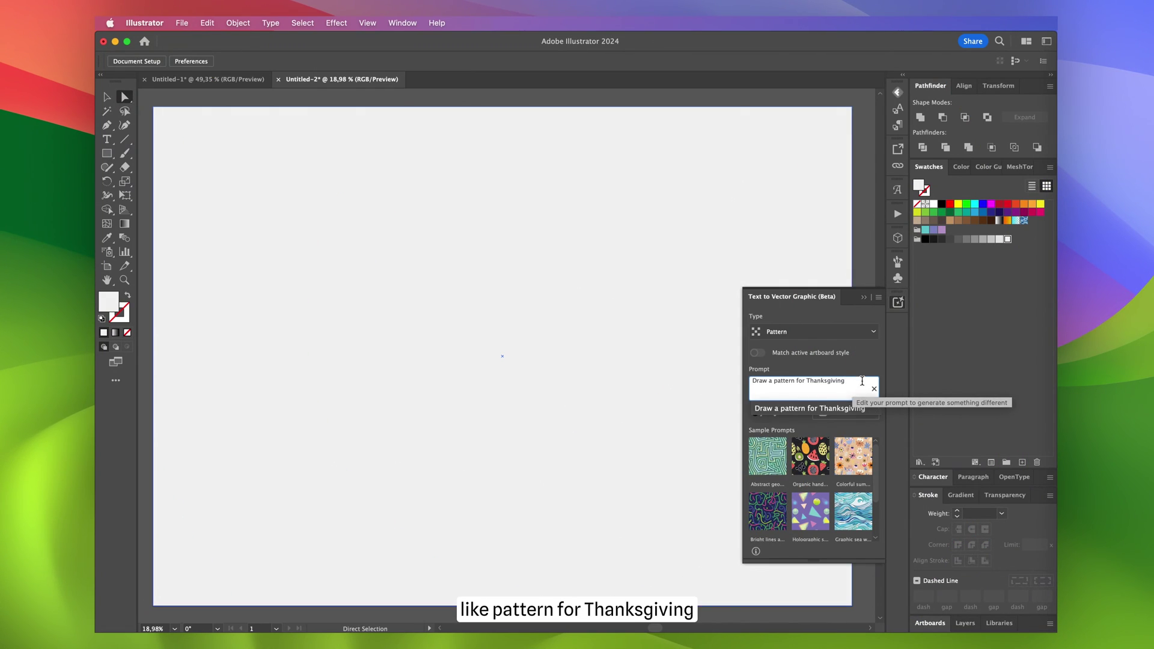
{"action": "left_click", "coordinate": [856, 415]}
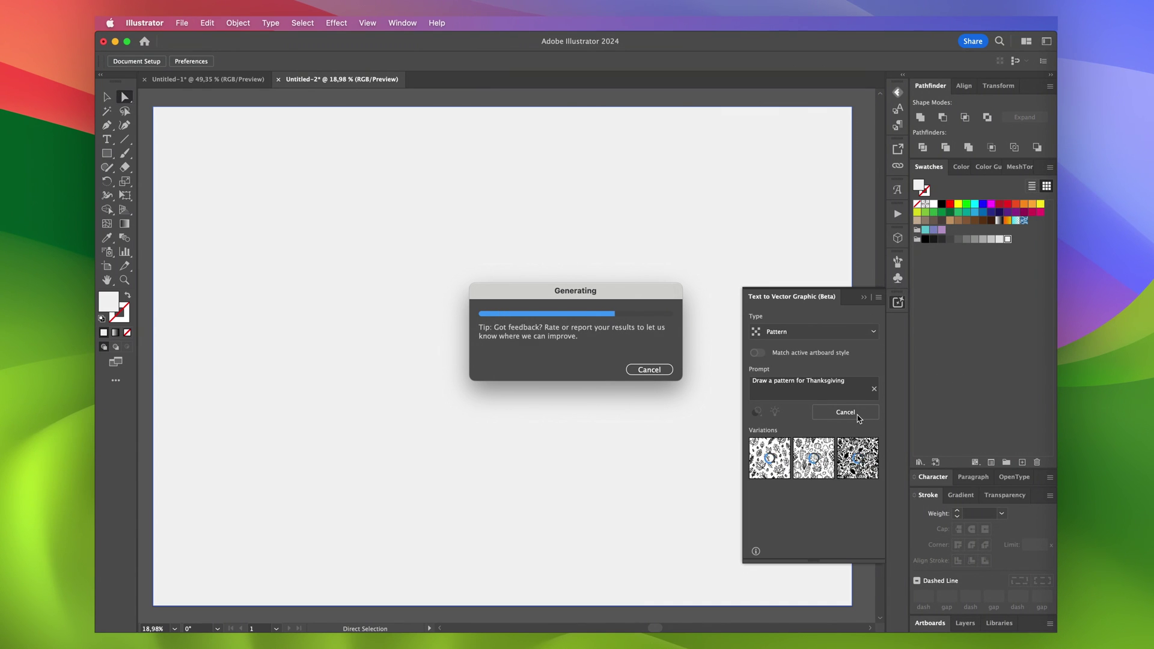
{"action": "left_click", "coordinate": [775, 461]}
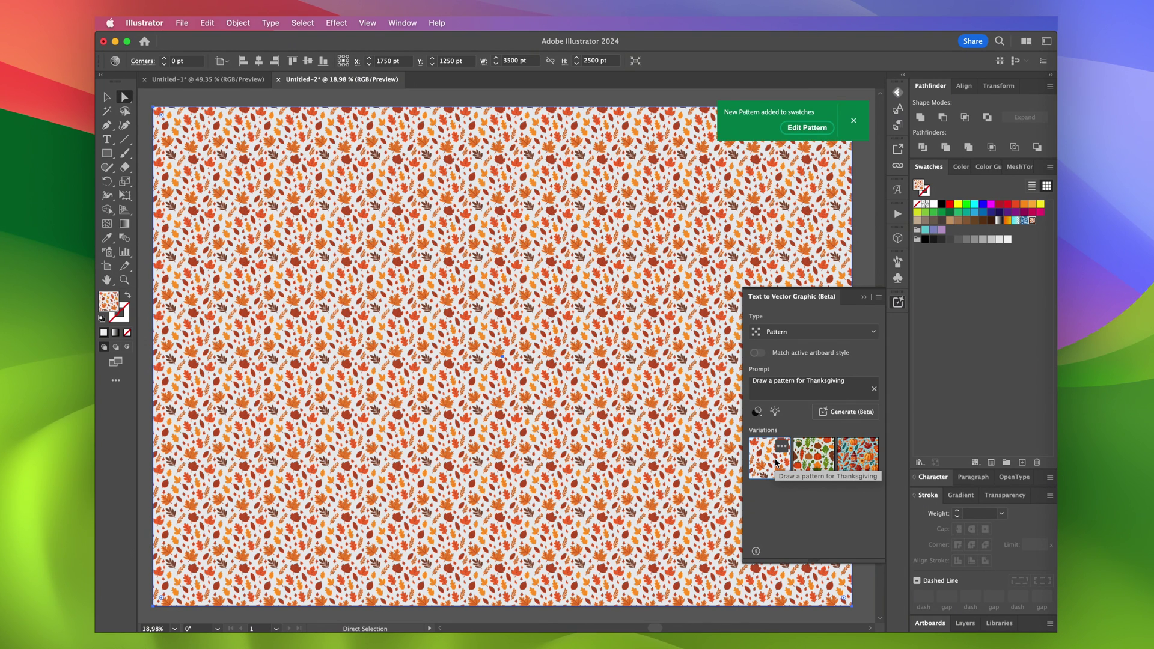
In pattern editing, rotate the orange oak leaf slightly and nudge it upward
{"action": "left_click", "coordinate": [807, 128]}
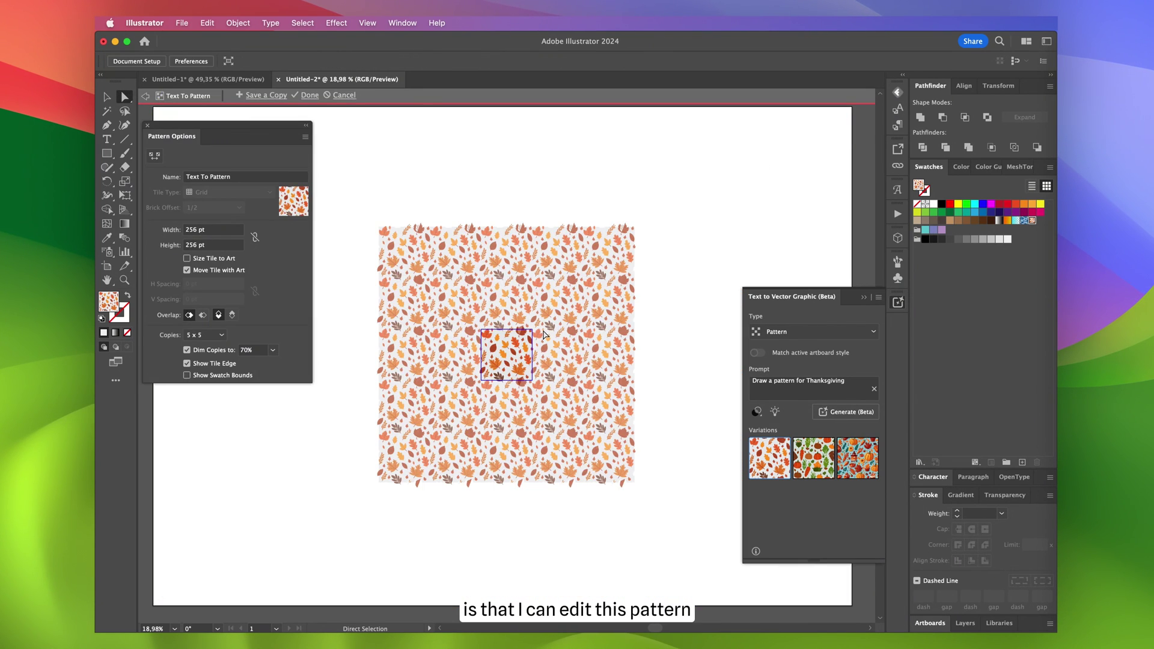
{"action": "scroll", "coordinate": [517, 337], "scroll_direction": "up", "scroll_amount": 10}
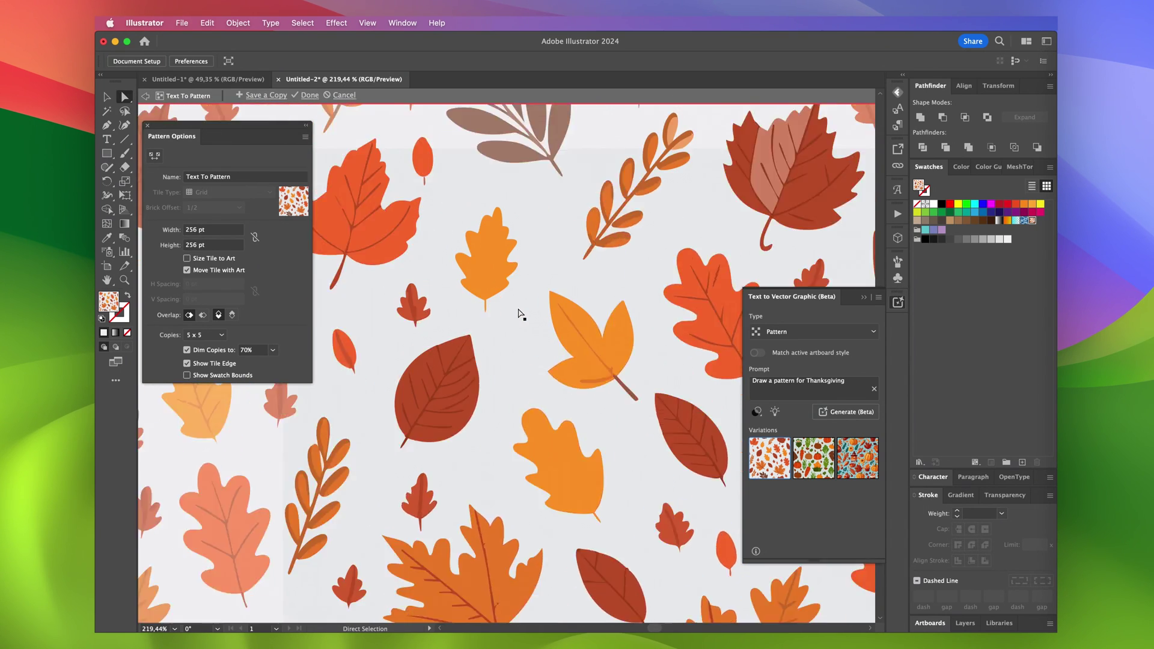
{"action": "scroll", "coordinate": [520, 314], "scroll_direction": "up", "scroll_amount": 3}
{"action": "key", "text": "v"}
{"action": "left_click", "coordinate": [493, 271]}
{"action": "left_click_drag", "start_coordinate": [556, 379], "coordinate": [571, 382]}
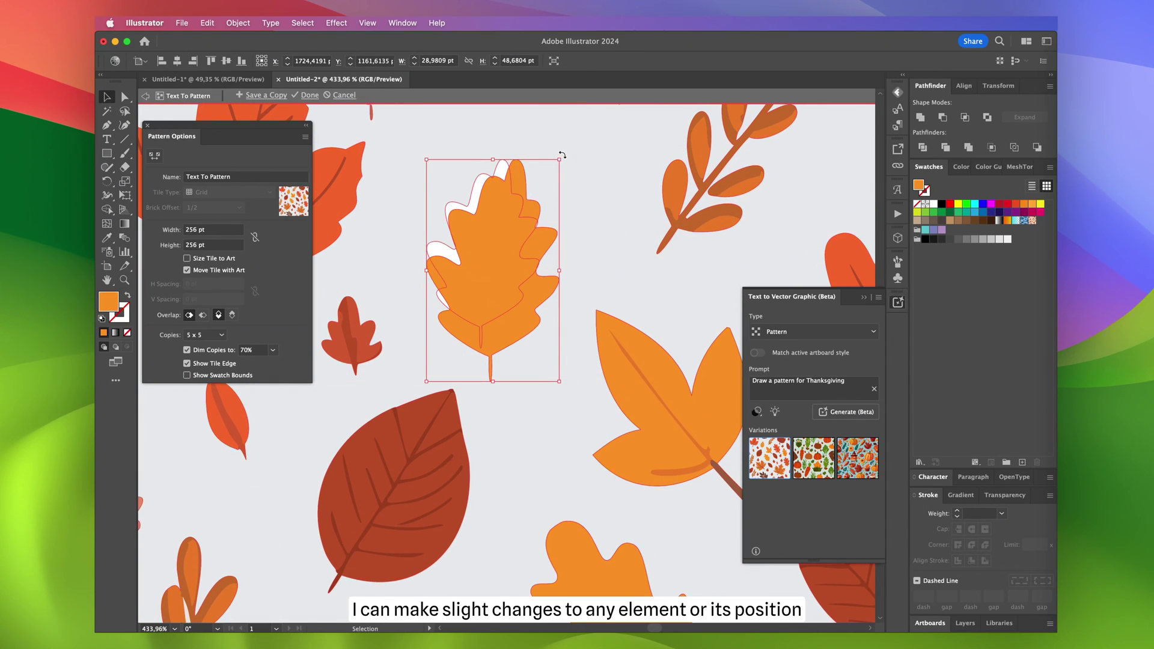
{"action": "left_click_drag", "start_coordinate": [562, 155], "coordinate": [518, 136]}
{"action": "left_click_drag", "start_coordinate": [512, 254], "coordinate": [515, 242]}
Select the leaf's white highlight shape, then apply the edited pattern tile
{"action": "key", "text": "a"}
{"action": "left_click", "coordinate": [483, 352]}
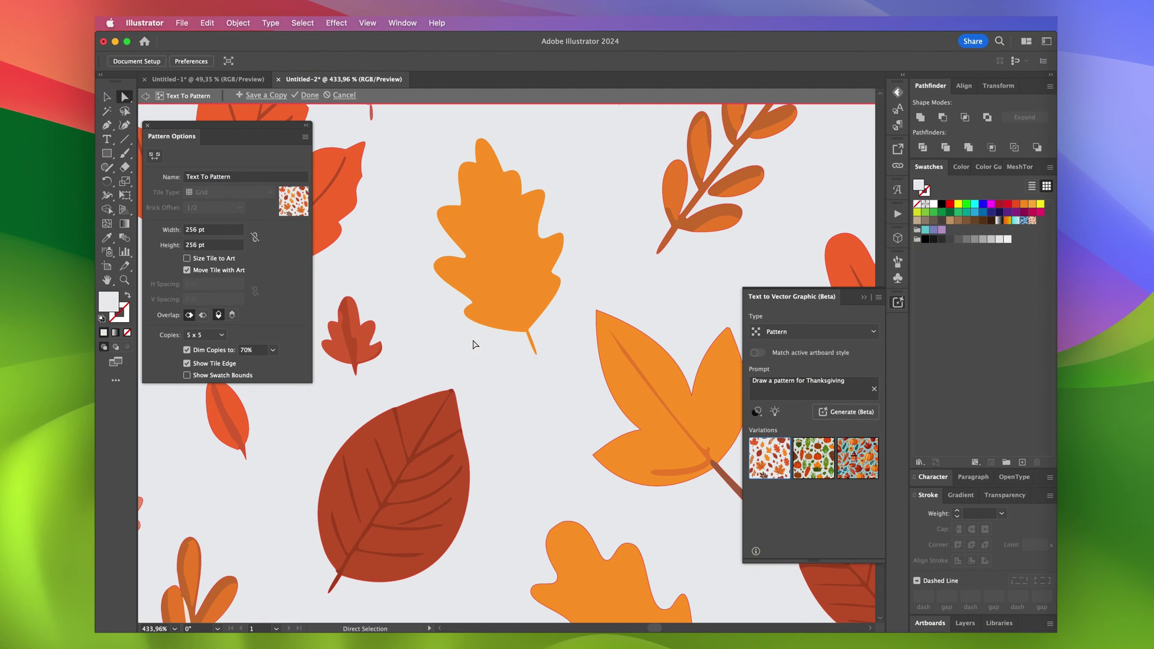
{"action": "scroll", "coordinate": [609, 201], "scroll_direction": "down", "scroll_amount": 6}
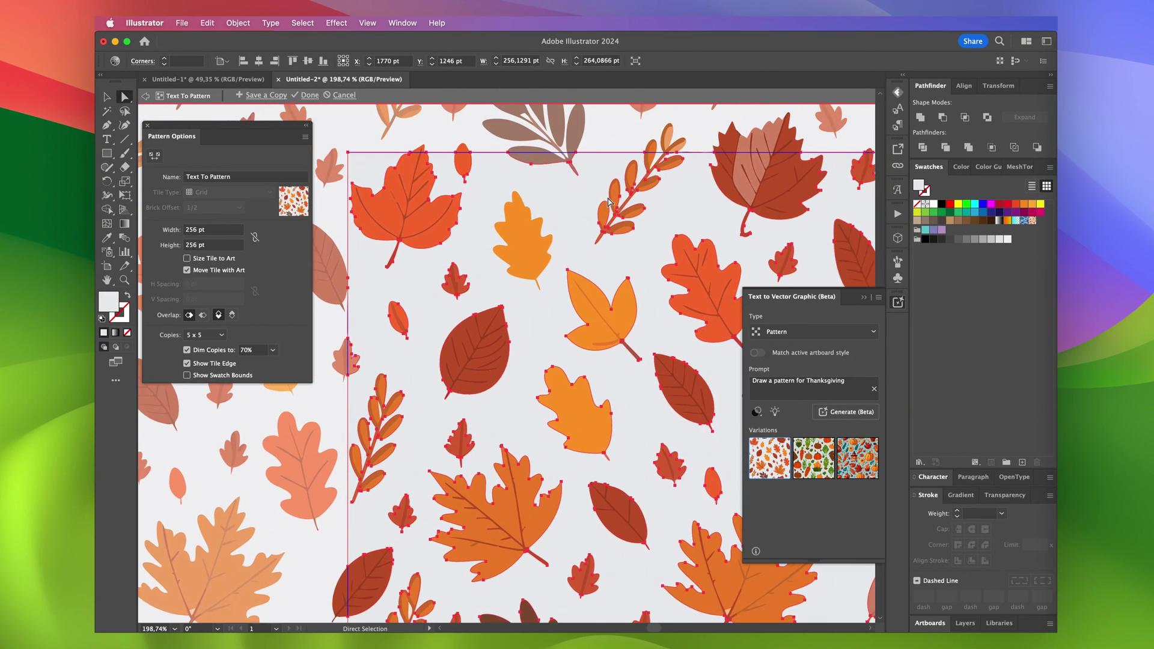
{"action": "scroll", "coordinate": [609, 202], "scroll_direction": "right", "scroll_amount": 2}
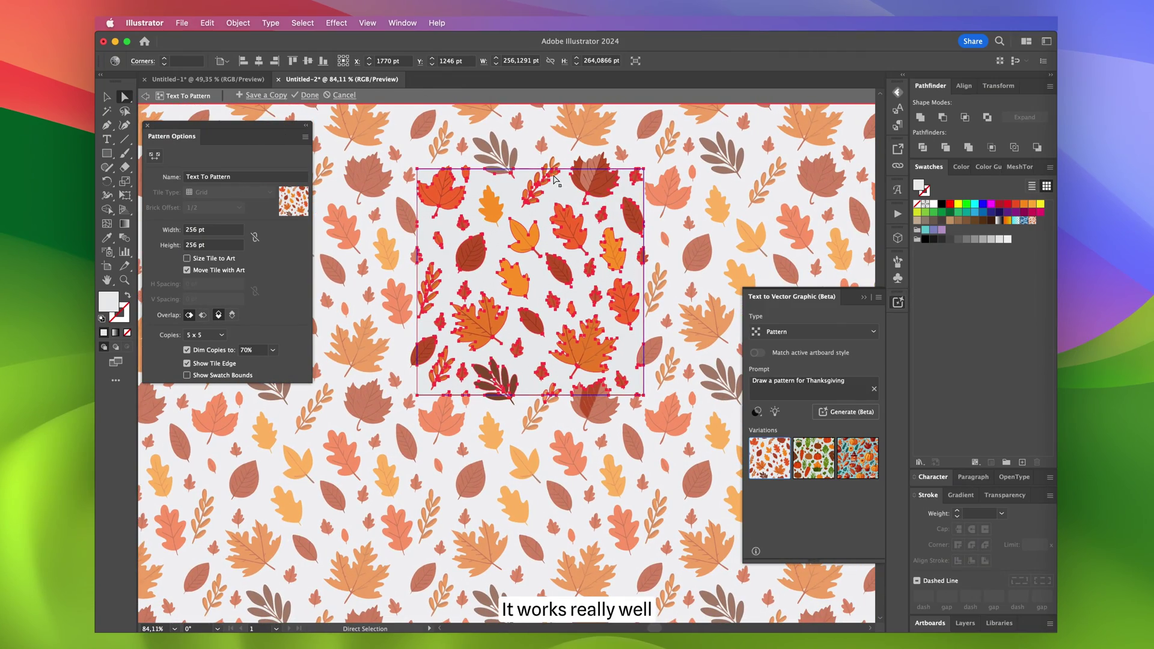
{"action": "left_click", "coordinate": [310, 96]}
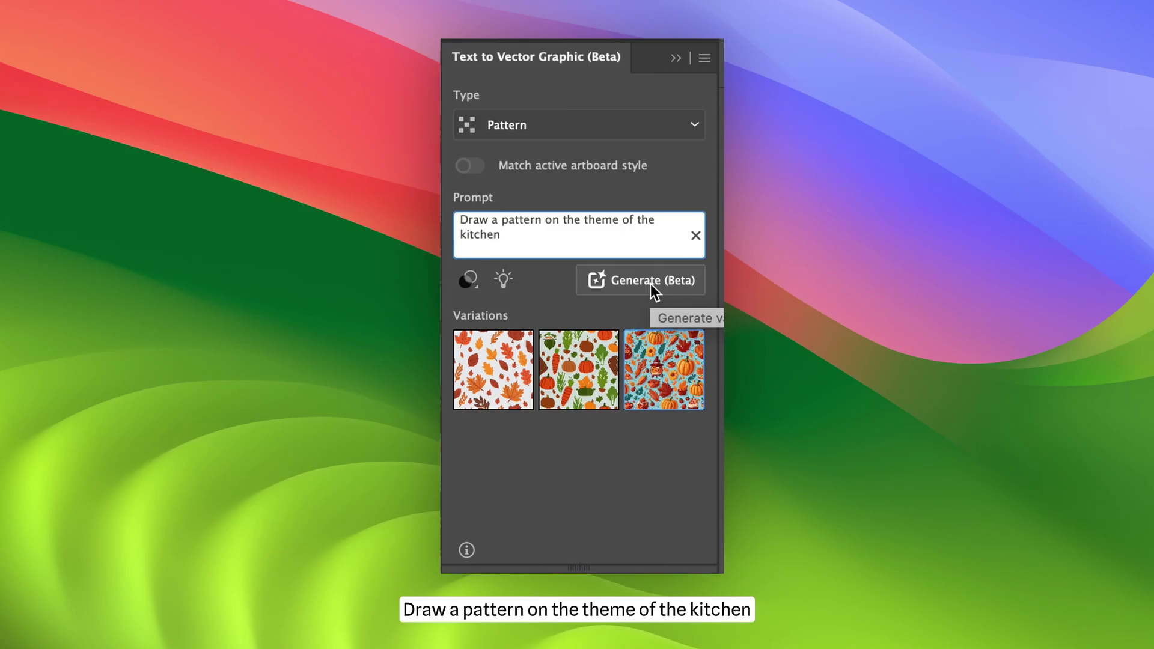
Generate pattern variations from the kitchen-themed prompt
{"action": "left_click", "coordinate": [650, 287]}
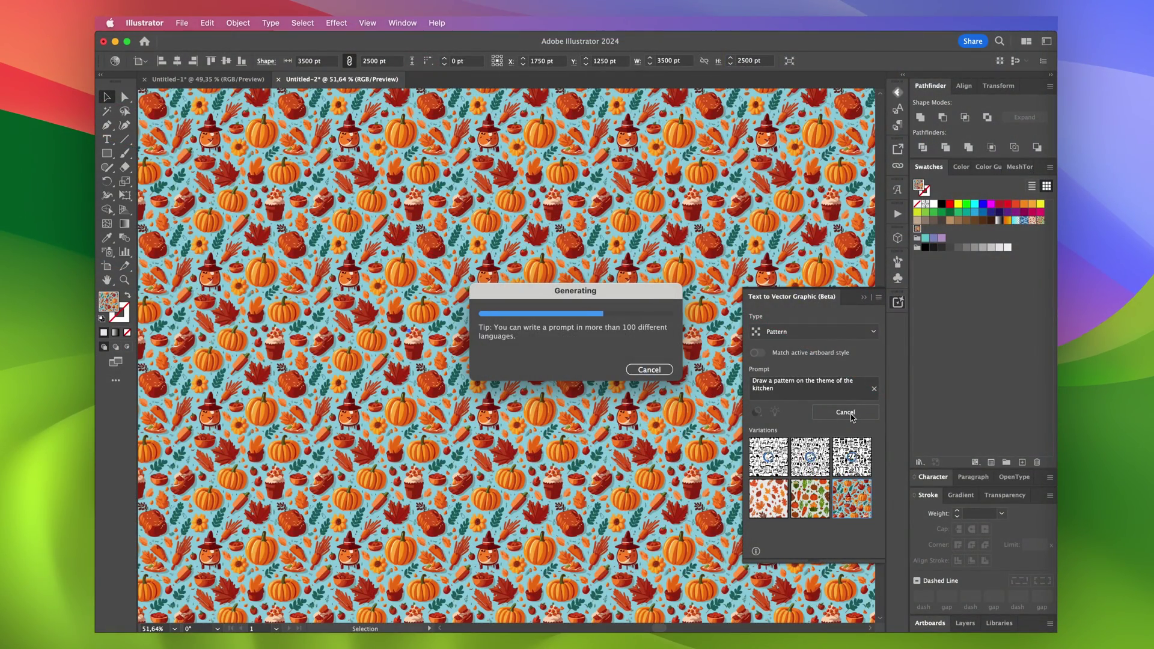